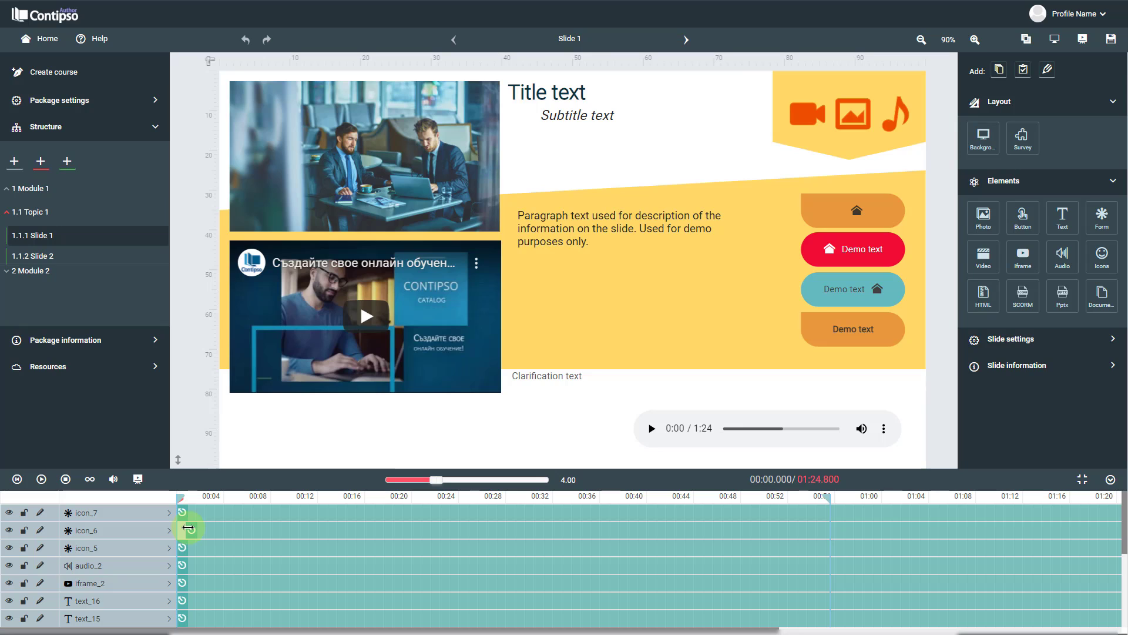
# Delay icon_6 on the slide timeline so it starts at about 0.8 s, and icon_5 at about 1.6 s
pyautogui.moveTo(187, 527); pyautogui.dragTo(189, 528)
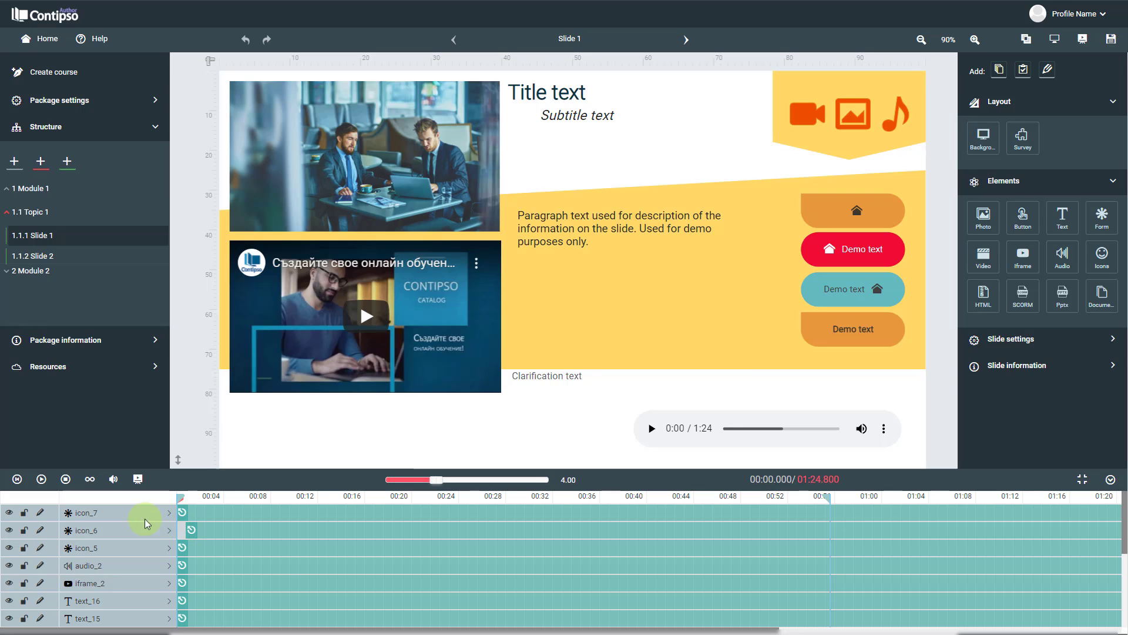
pyautogui.click(113, 517)
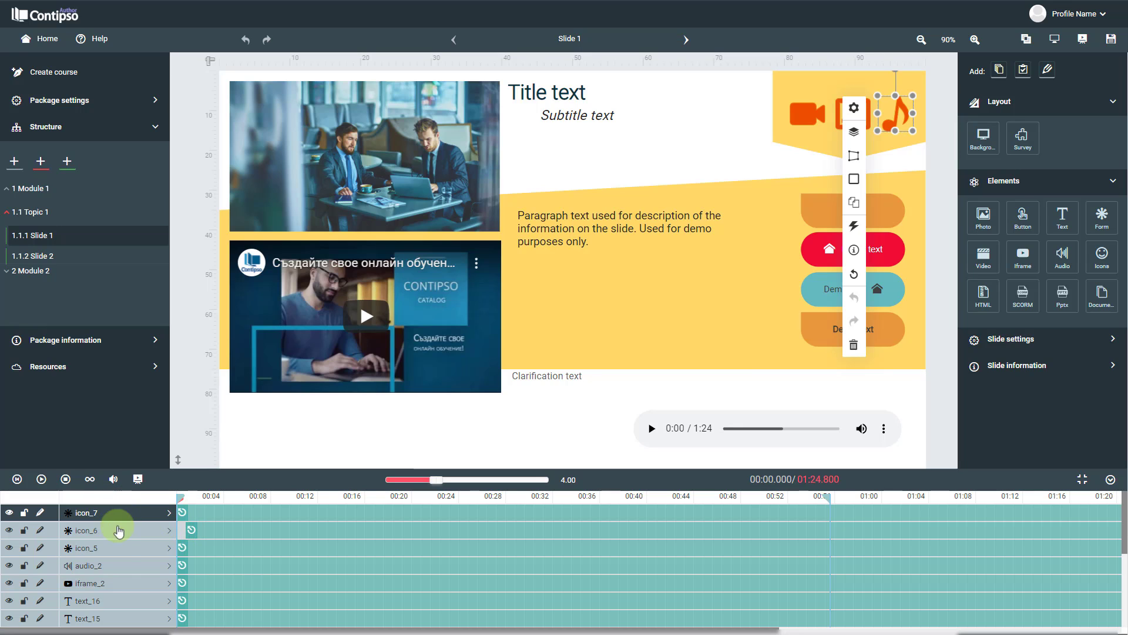
pyautogui.click(127, 548)
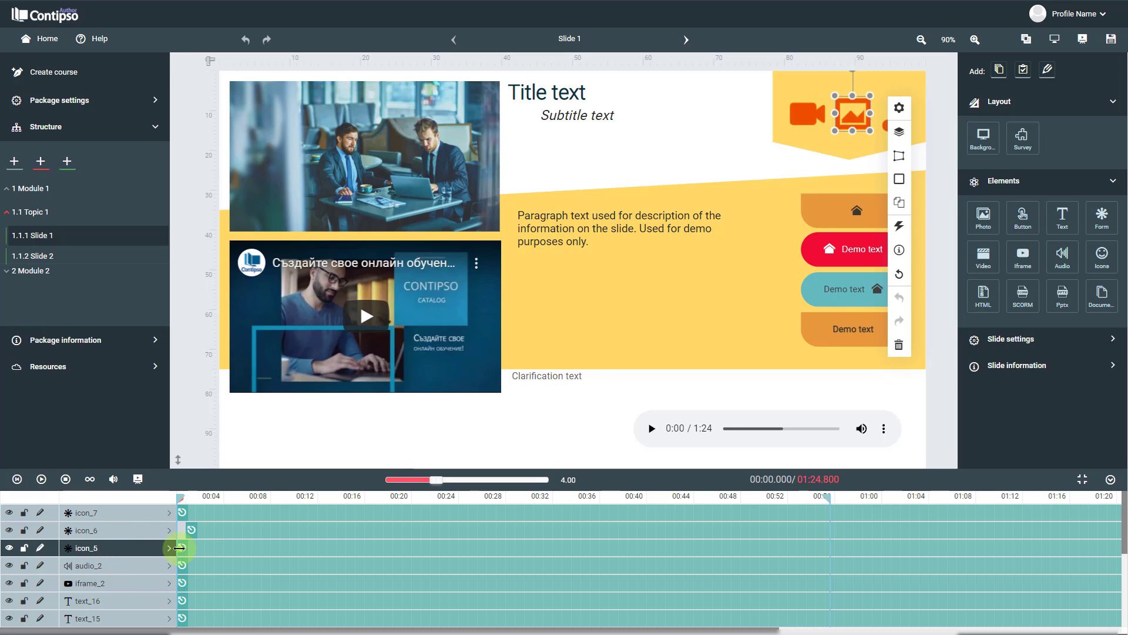
pyautogui.moveTo(179, 547)
pyautogui.mouseDown()
pyautogui.moveTo(200, 553)
pyautogui.moveTo(184, 516)
pyautogui.moveTo(198, 516)
pyautogui.moveTo(187, 514)
pyautogui.mouseUp()
# Delay the start of icon_7 on the timeline to about 3.2 s
pyautogui.click(120, 516)
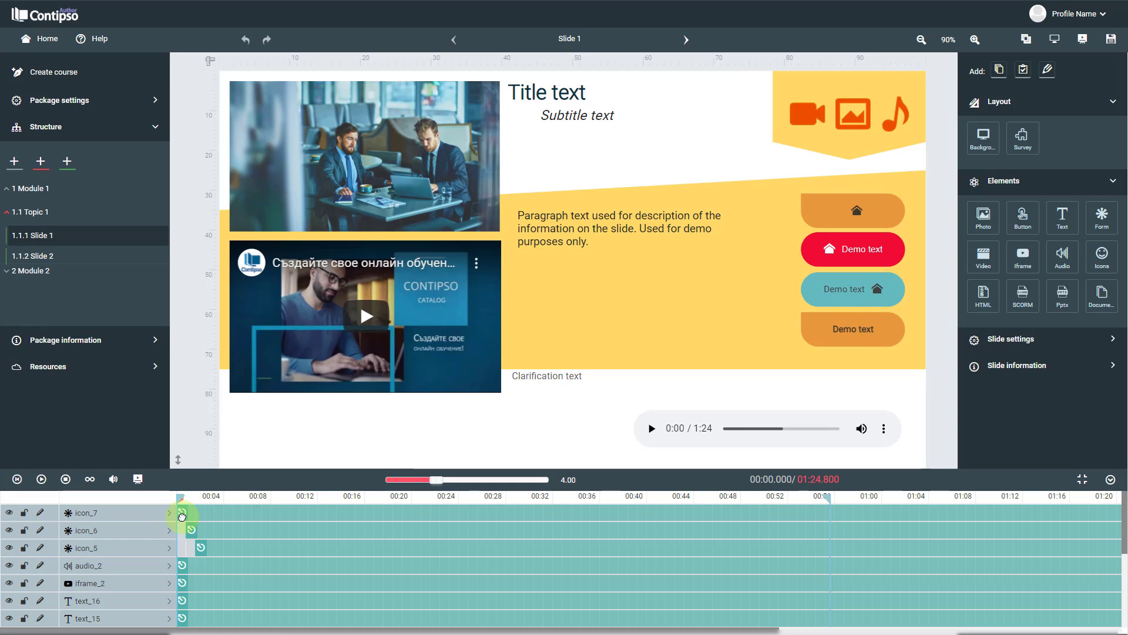
pyautogui.moveTo(179, 516); pyautogui.dragTo(212, 516)
pyautogui.moveTo(215, 518); pyautogui.dragTo(216, 517)
# Play the slide timeline to preview the staggered icon entrances, and end the playback after about 6 s
pyautogui.click(43, 483)
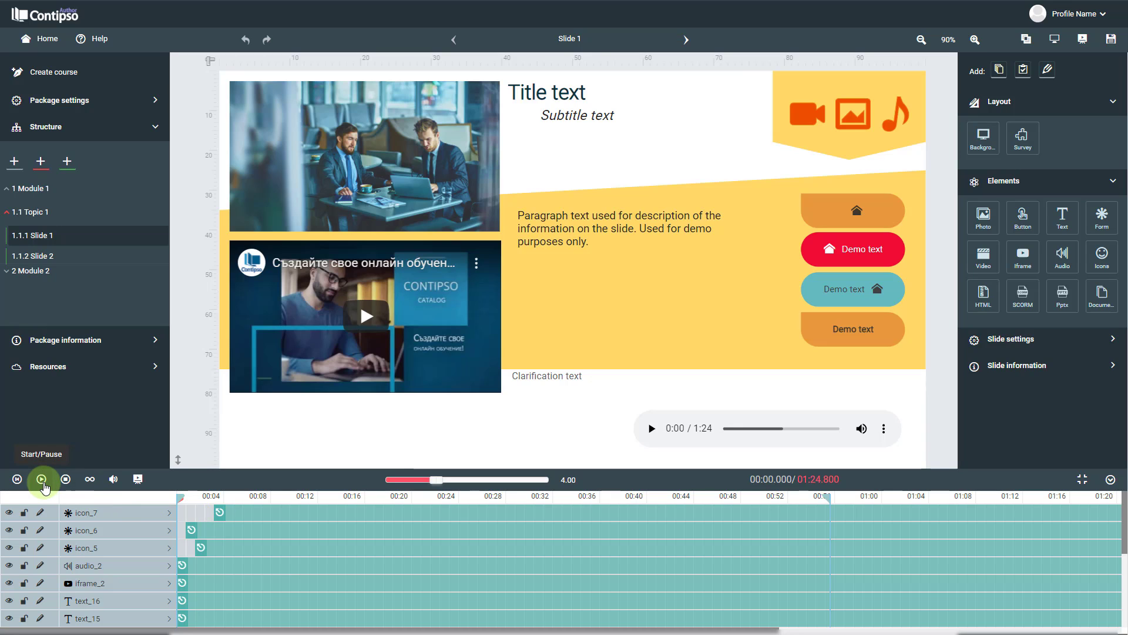
pyautogui.click(42, 481)
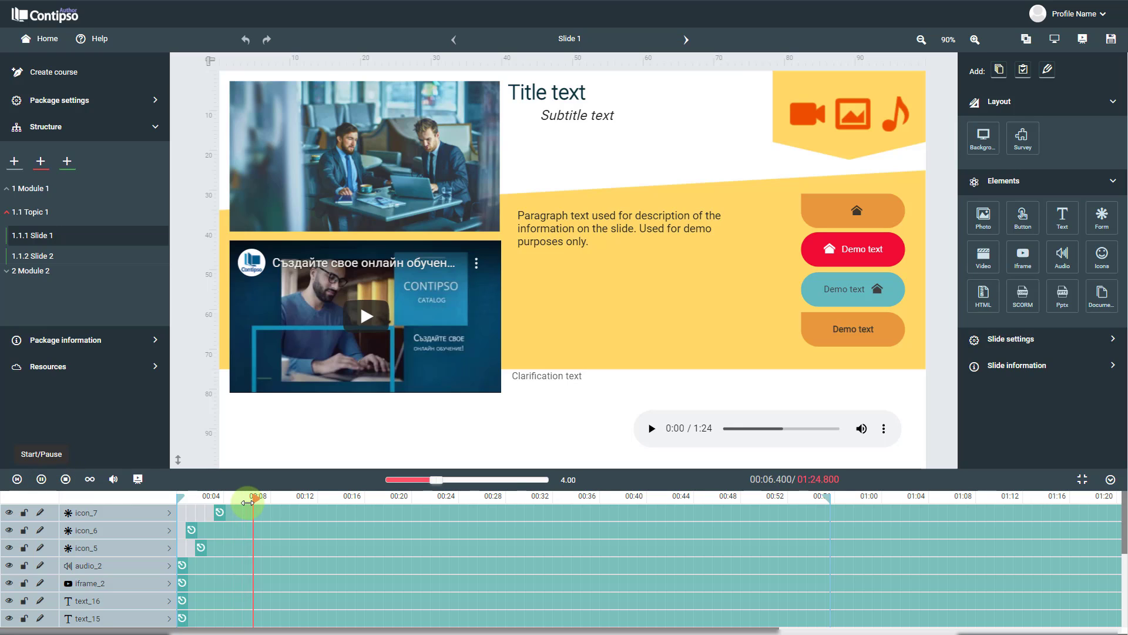
pyautogui.press('space')
# Delay audio_2 on the timeline to start at about 4 s and iframe_2 at about 2.4 s
pyautogui.click(122, 570)
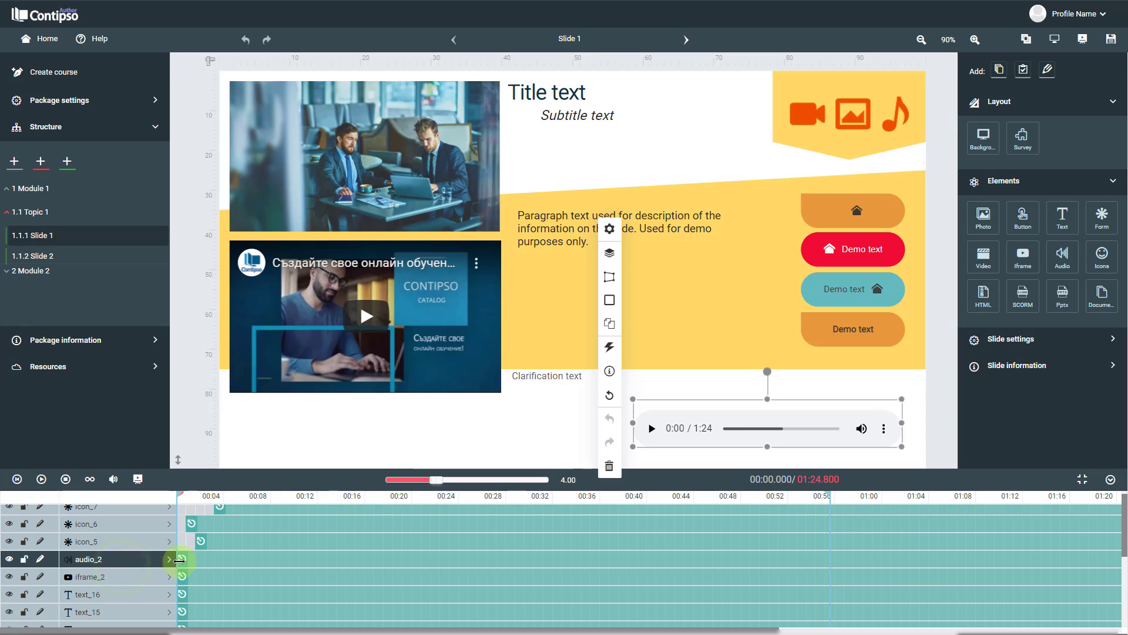
pyautogui.moveTo(179, 560); pyautogui.dragTo(258, 564)
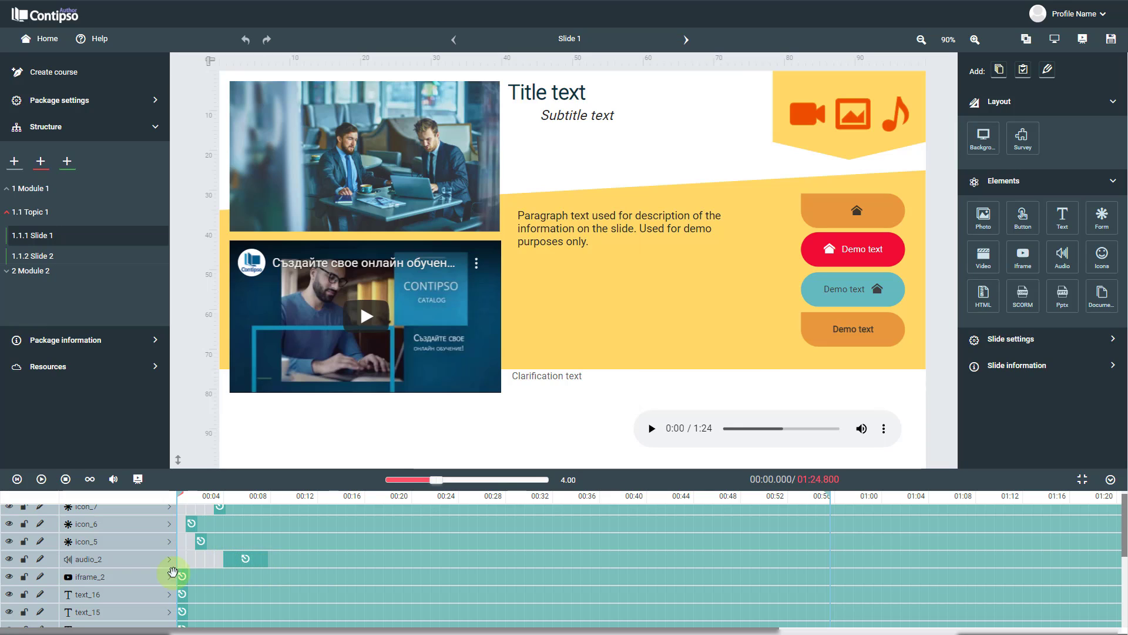
pyautogui.click(134, 582)
pyautogui.moveTo(180, 560); pyautogui.dragTo(205, 565)
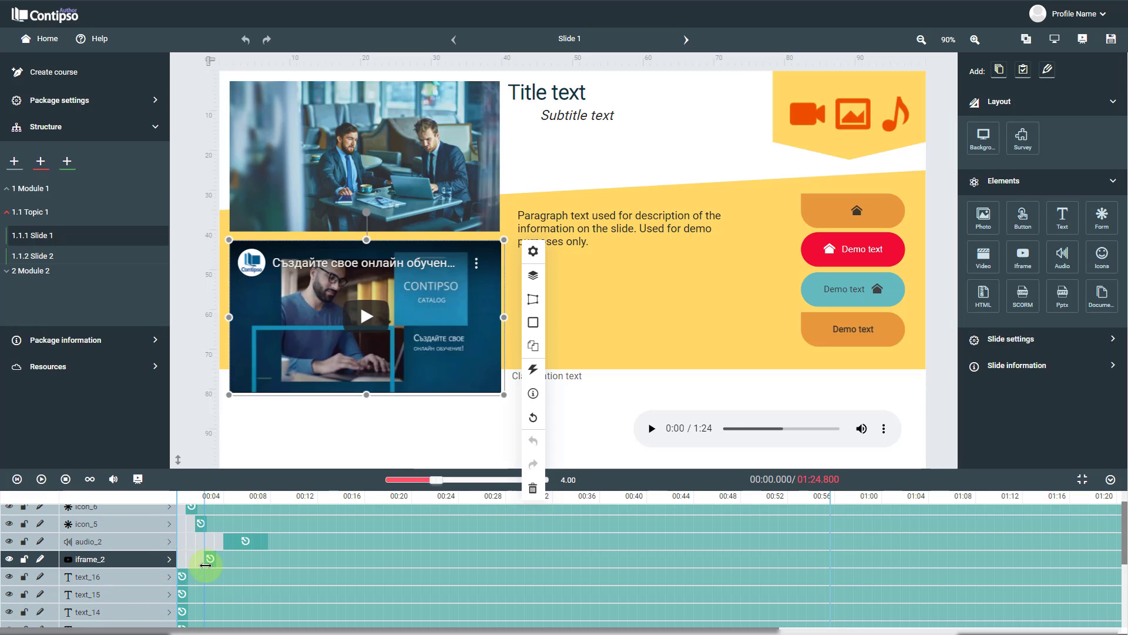
# Lengthen the opening animation block of text_16 to about 4.5 s and delay text_15 to start at about 4.8 s
pyautogui.click(101, 581)
pyautogui.moveTo(181, 566); pyautogui.dragTo(222, 565)
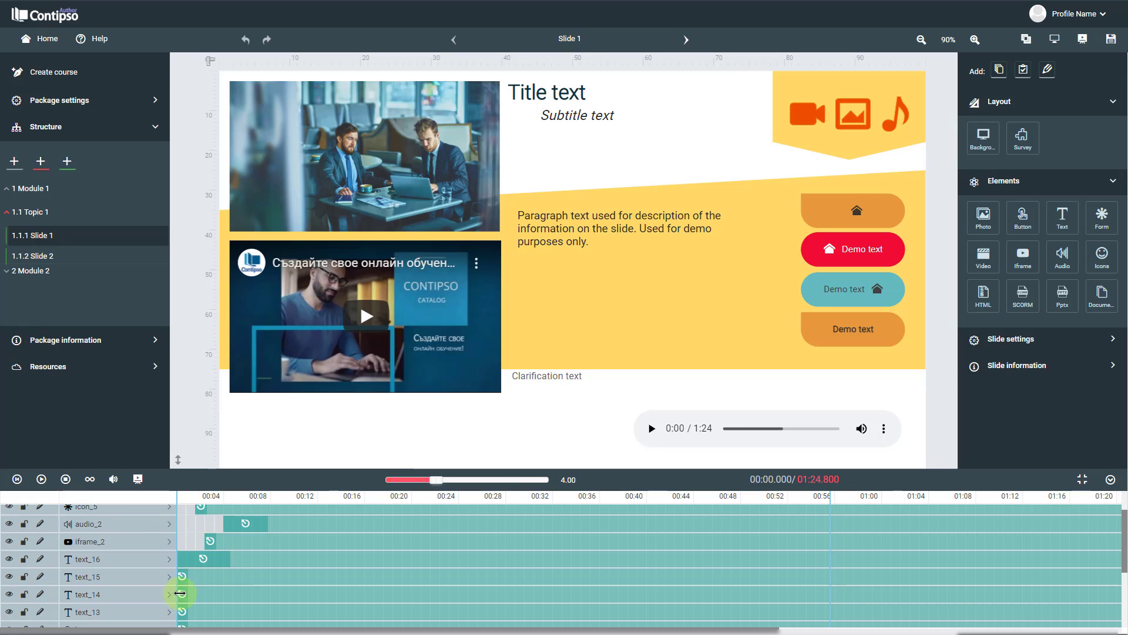
pyautogui.click(146, 581)
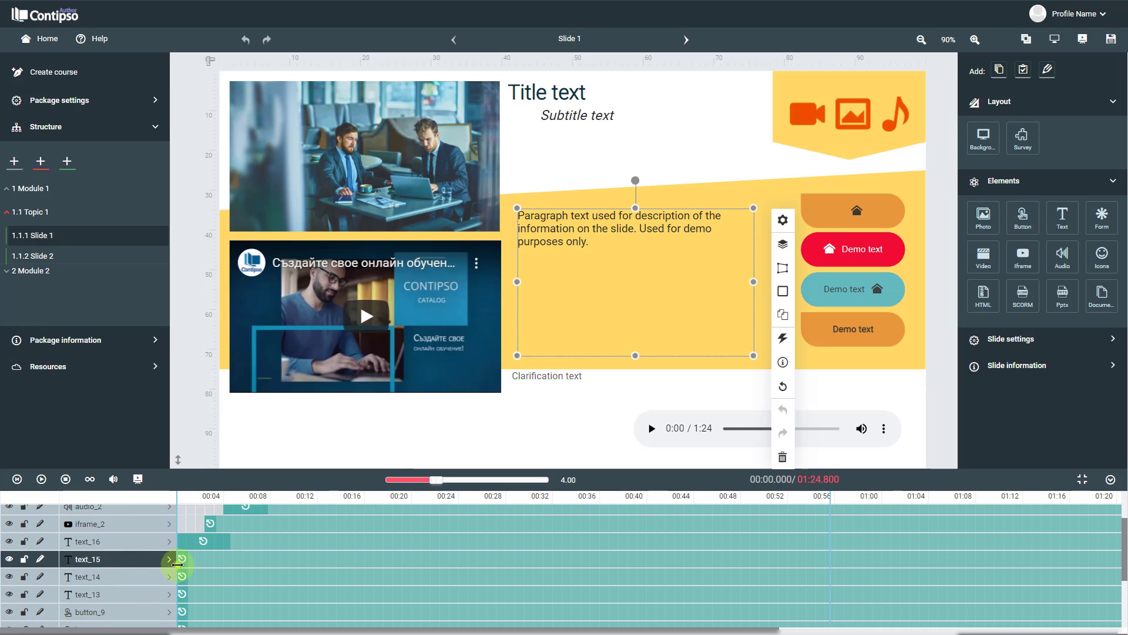
pyautogui.moveTo(181, 560); pyautogui.dragTo(218, 565)
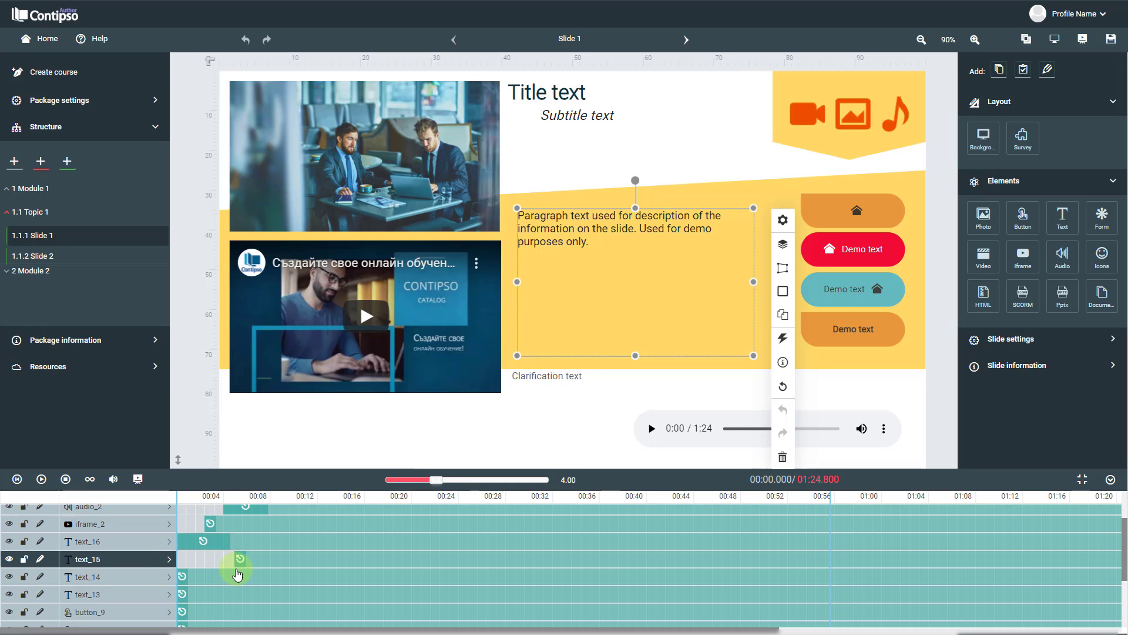
pyautogui.click(203, 610)
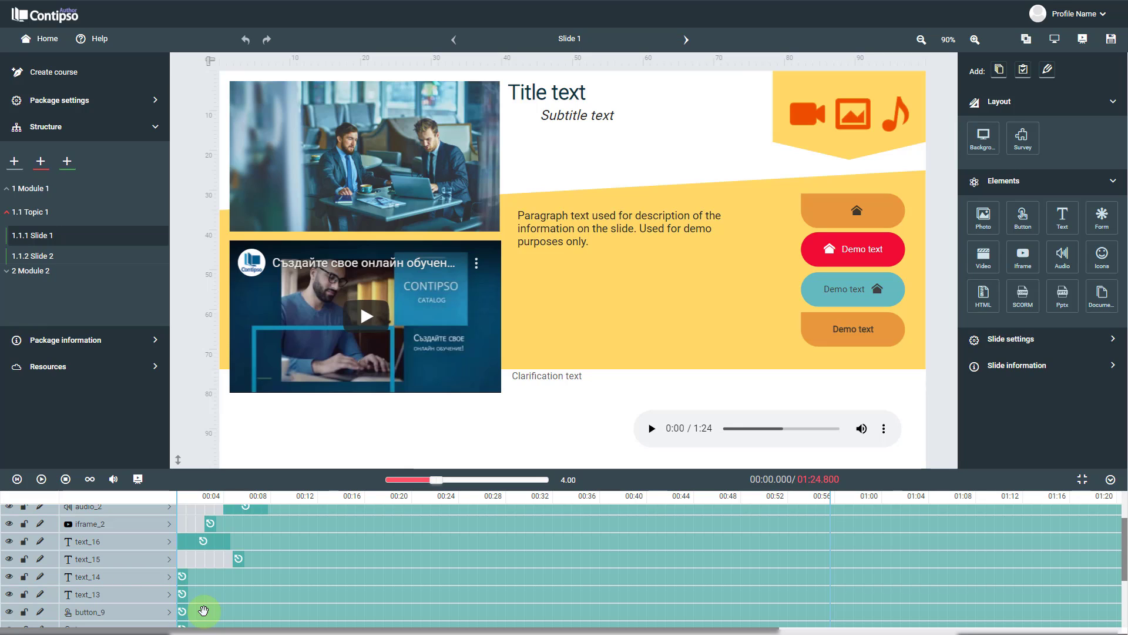
# Delay text_14 on the timeline to start at about 3.2 s and text_13 at about 2.4 s
pyautogui.click(137, 579)
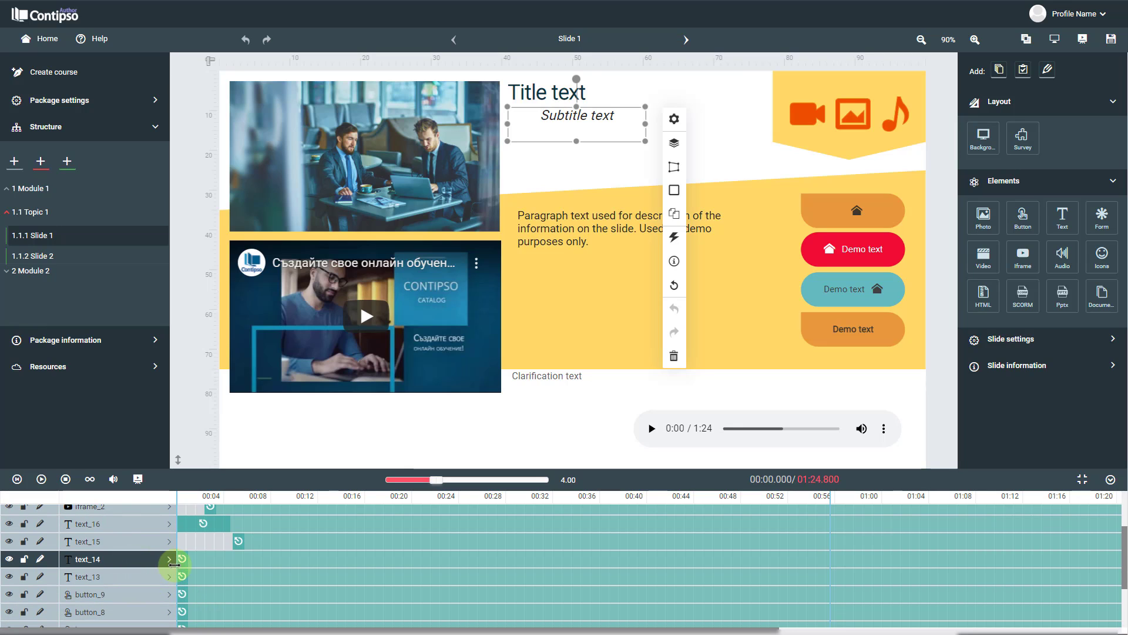
pyautogui.moveTo(178, 560); pyautogui.dragTo(249, 579)
pyautogui.click(146, 579)
# Delay button_9 on the timeline to start at about 6 s and button_8 at about 4.8 s
pyautogui.click(131, 578)
pyautogui.scroll(-1, 131, 578)
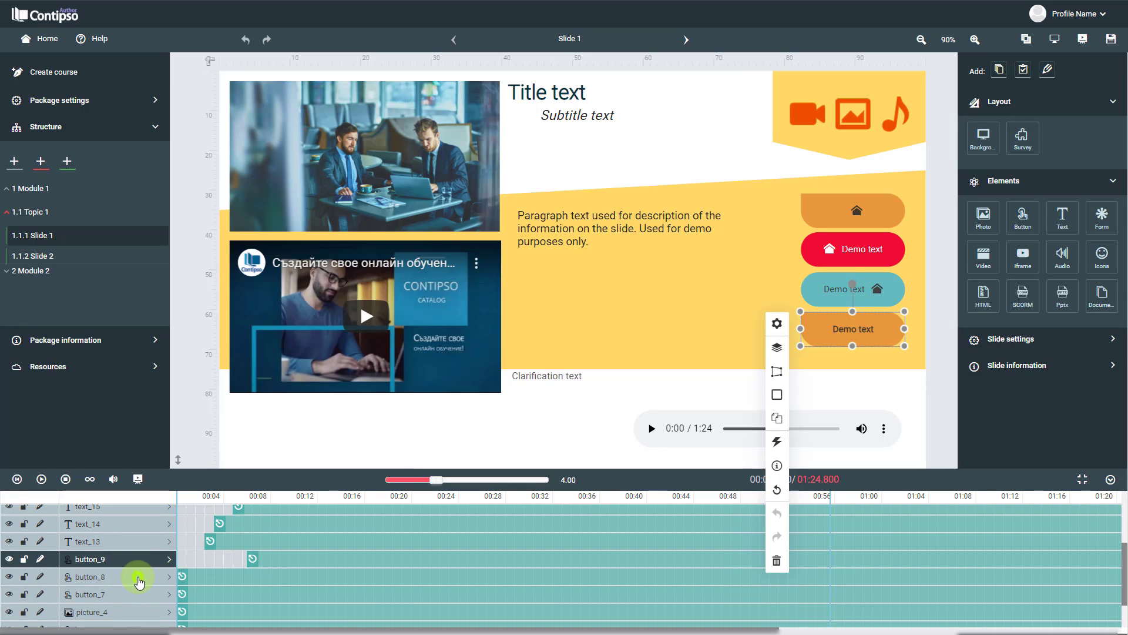
pyautogui.click(176, 576)
pyautogui.scroll(-1, 179, 573)
pyautogui.moveTo(187, 564); pyautogui.dragTo(238, 562)
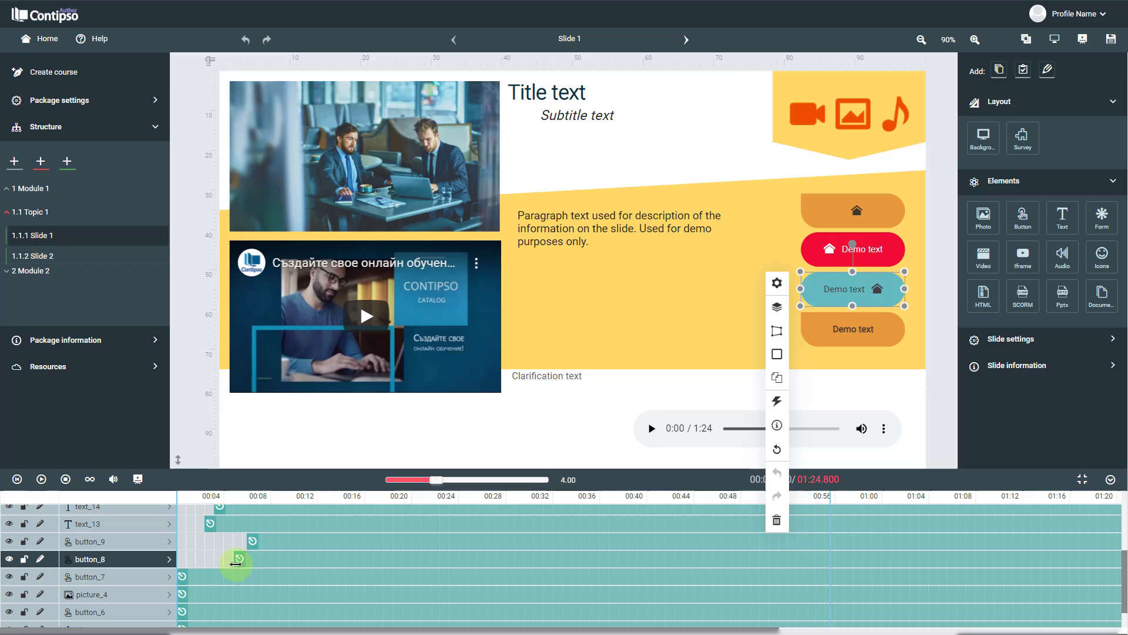
# Delay button_7 on the timeline to start at about 4 s and button_6 at about 3.2 s
pyautogui.click(154, 577)
pyautogui.scroll(-1, 170, 574)
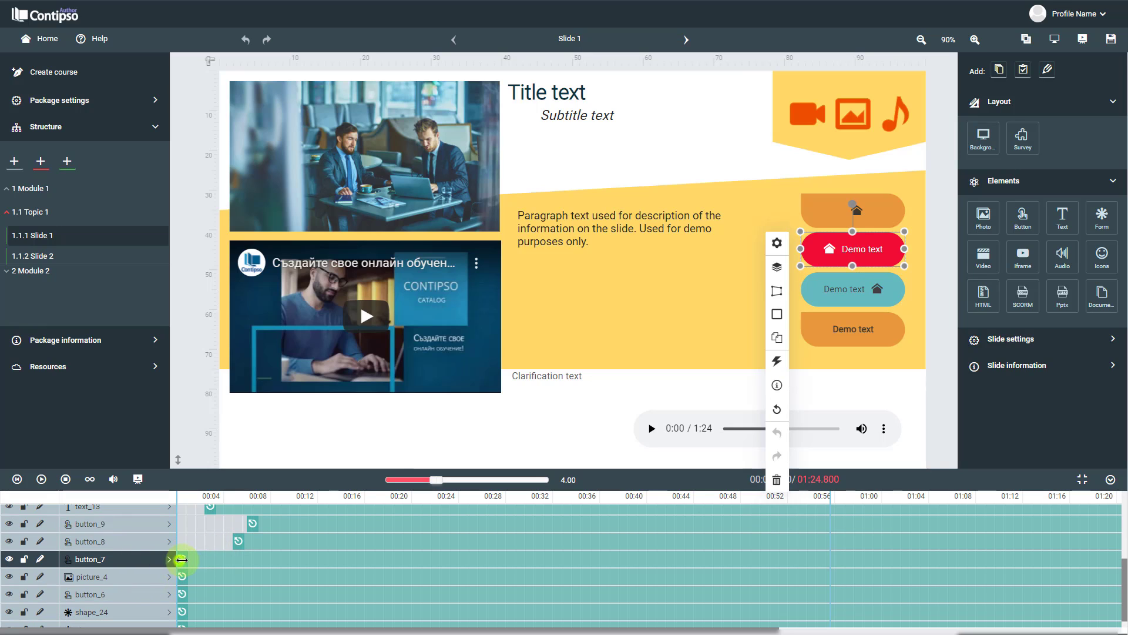
pyautogui.moveTo(182, 558); pyautogui.dragTo(228, 559)
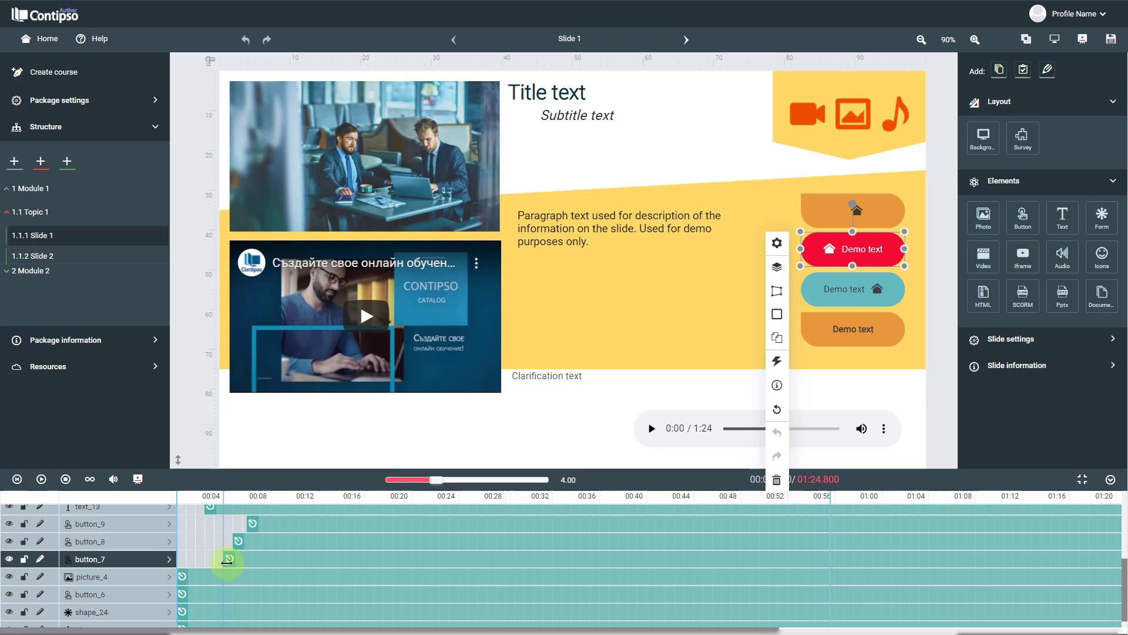
pyautogui.scroll(-1, 163, 576)
pyautogui.click(159, 565)
pyautogui.click(168, 582)
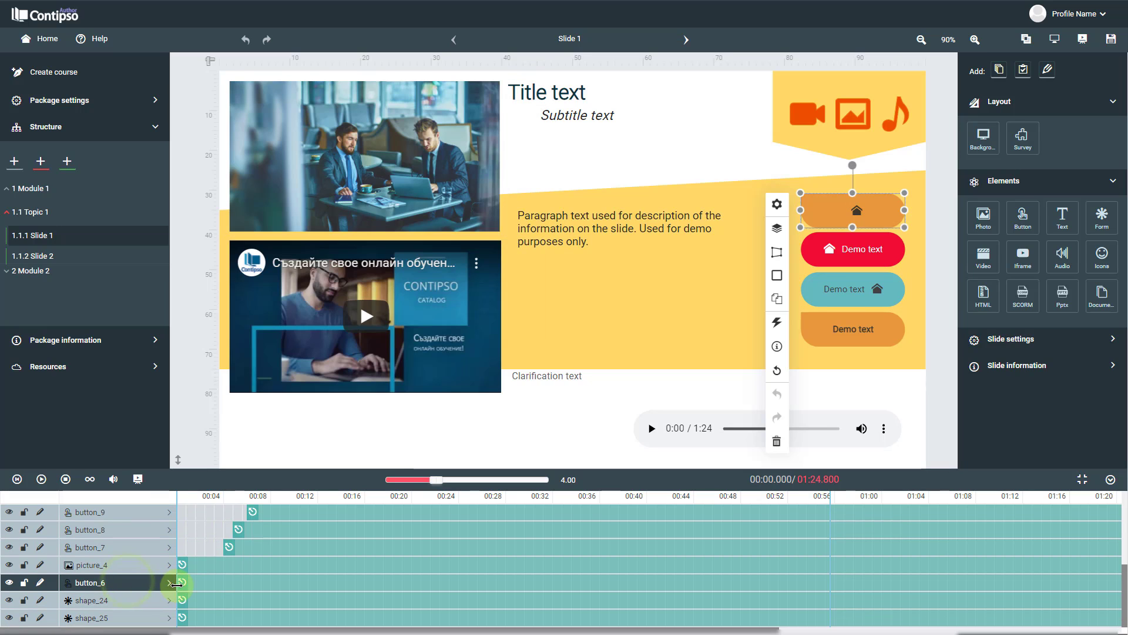
pyautogui.moveTo(175, 584); pyautogui.dragTo(216, 583)
# Delay the start of picture_4 on the timeline to about 12 s and deselect it
pyautogui.click(132, 569)
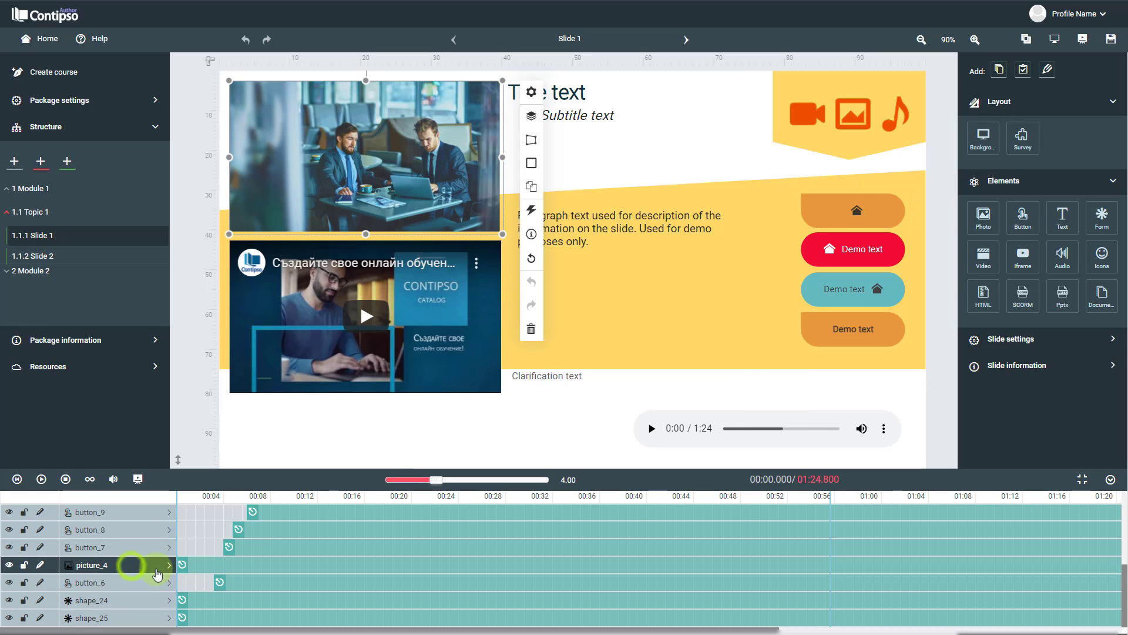
pyautogui.moveTo(182, 567); pyautogui.dragTo(315, 575)
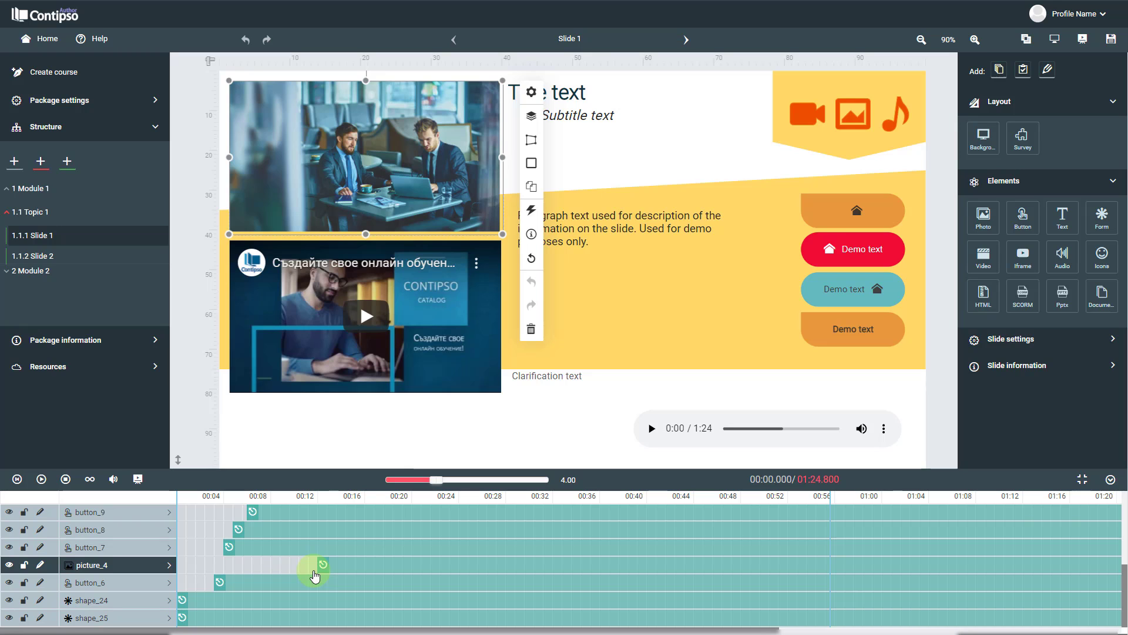
pyautogui.click(192, 456)
# Review the timeline tracks and play the slide to check when each element appears
pyautogui.scroll(-5, 205, 573)
pyautogui.scroll(5, 204, 575)
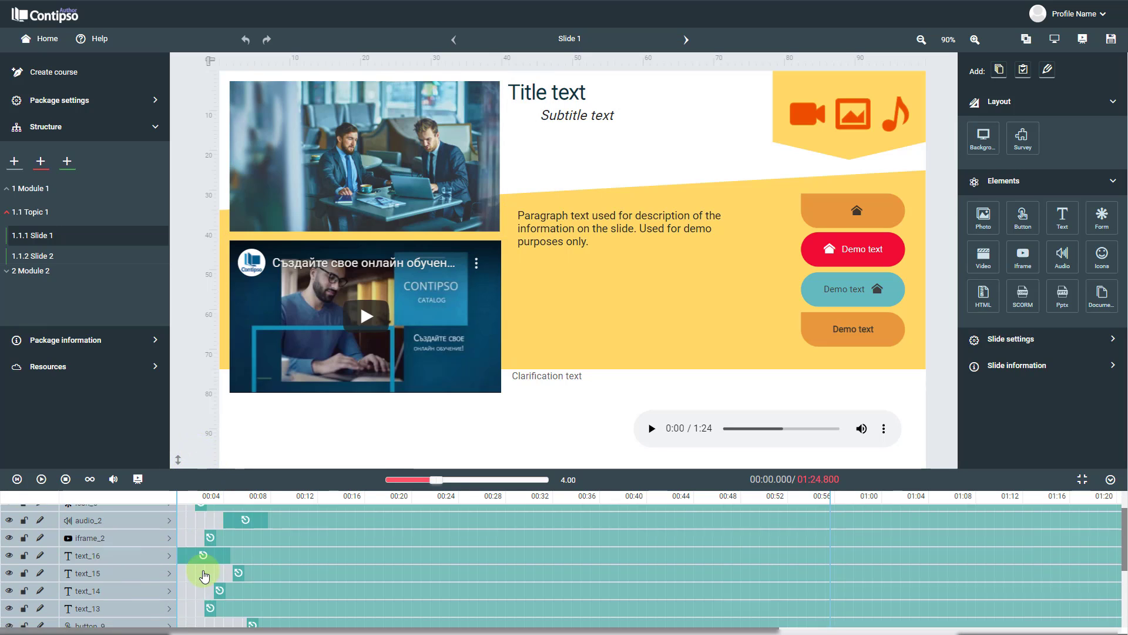
pyautogui.scroll(-5, 205, 576)
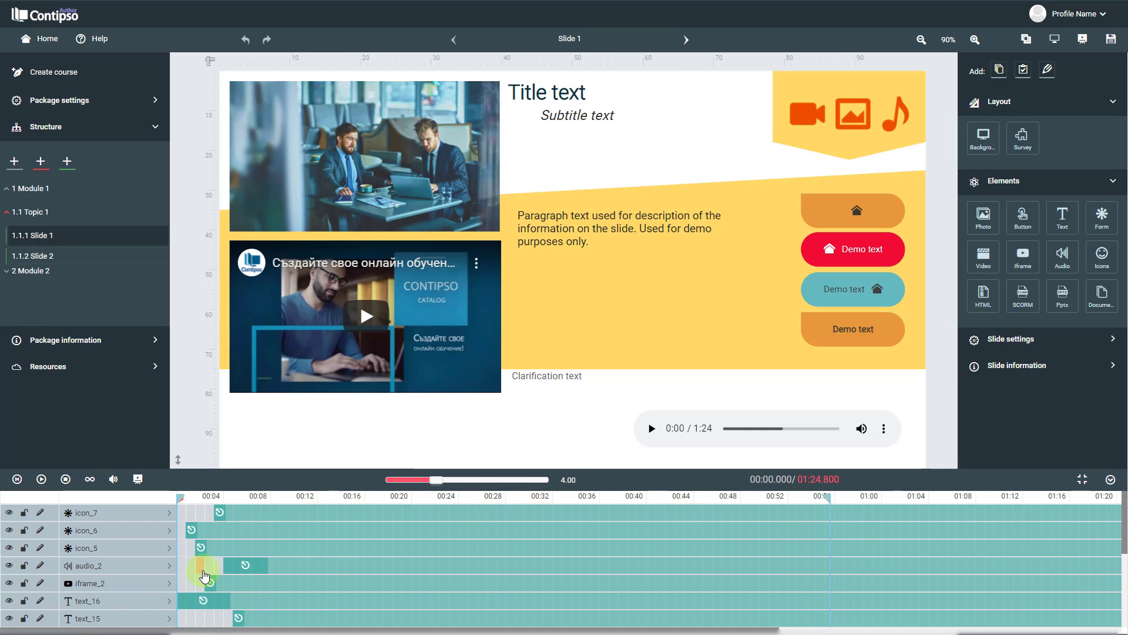
pyautogui.click(41, 479)
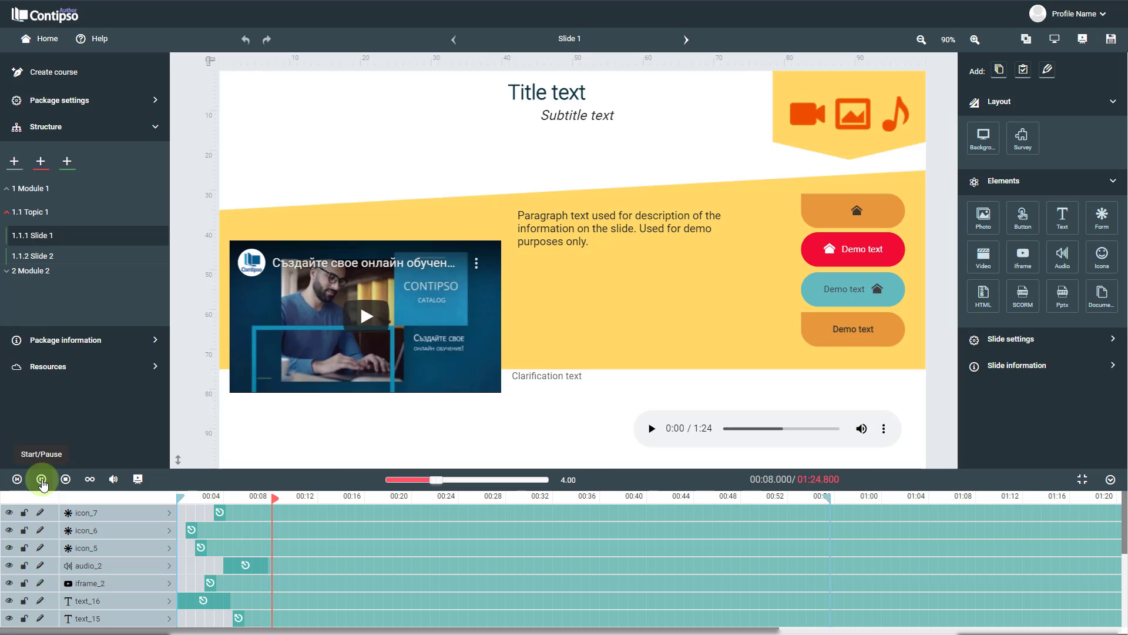
pyautogui.scroll(-1, 307, 530)
pyautogui.scroll(-1, 307, 530)
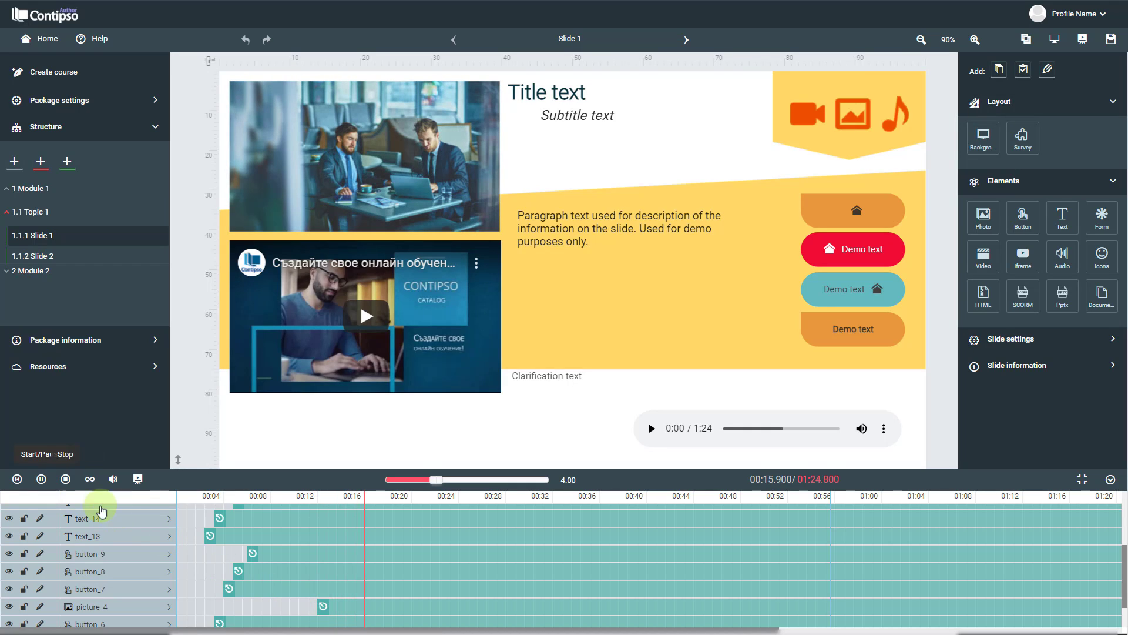
# Replay the slide timeline from the beginning and stop the playback
pyautogui.click(41, 480)
pyautogui.click(20, 480)
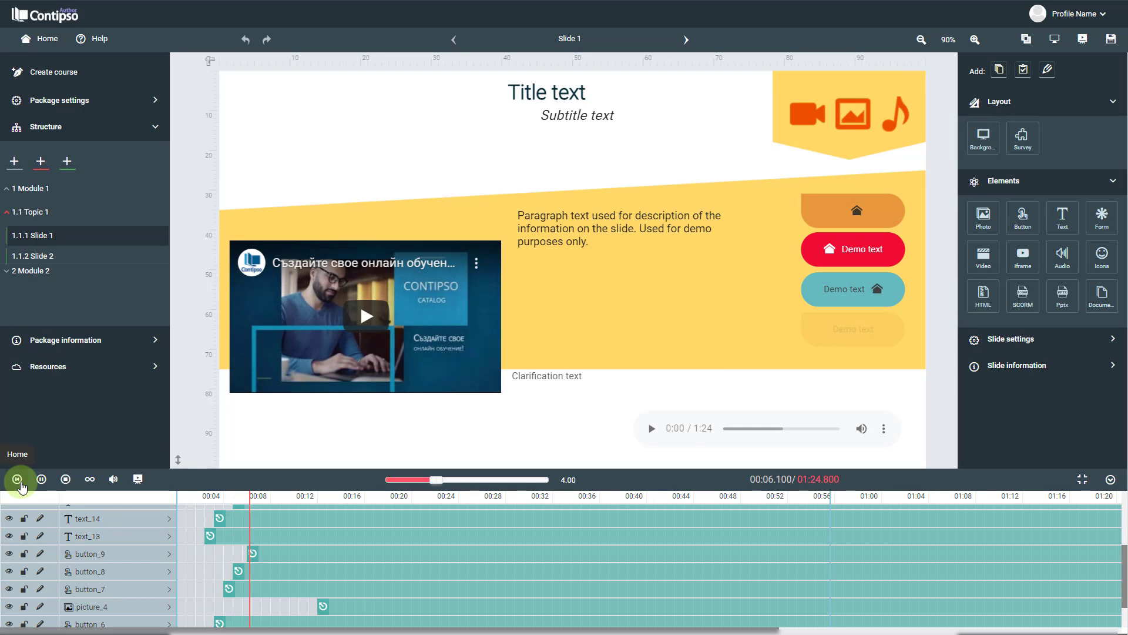
pyautogui.click(65, 479)
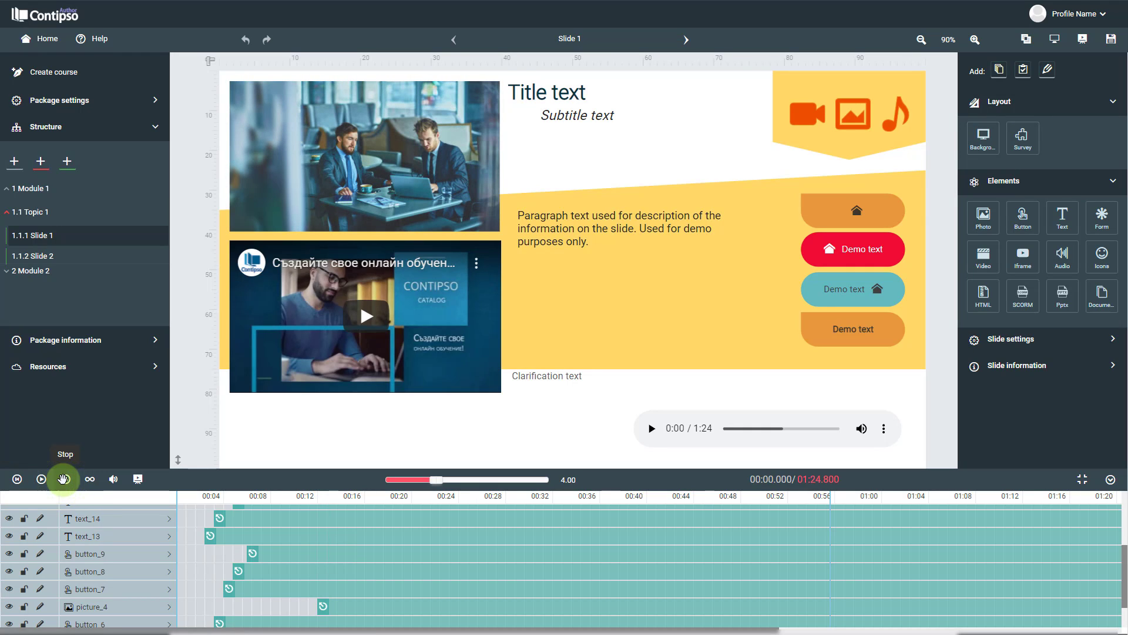
# Save the slide with its new element timings
pyautogui.click(1112, 42)
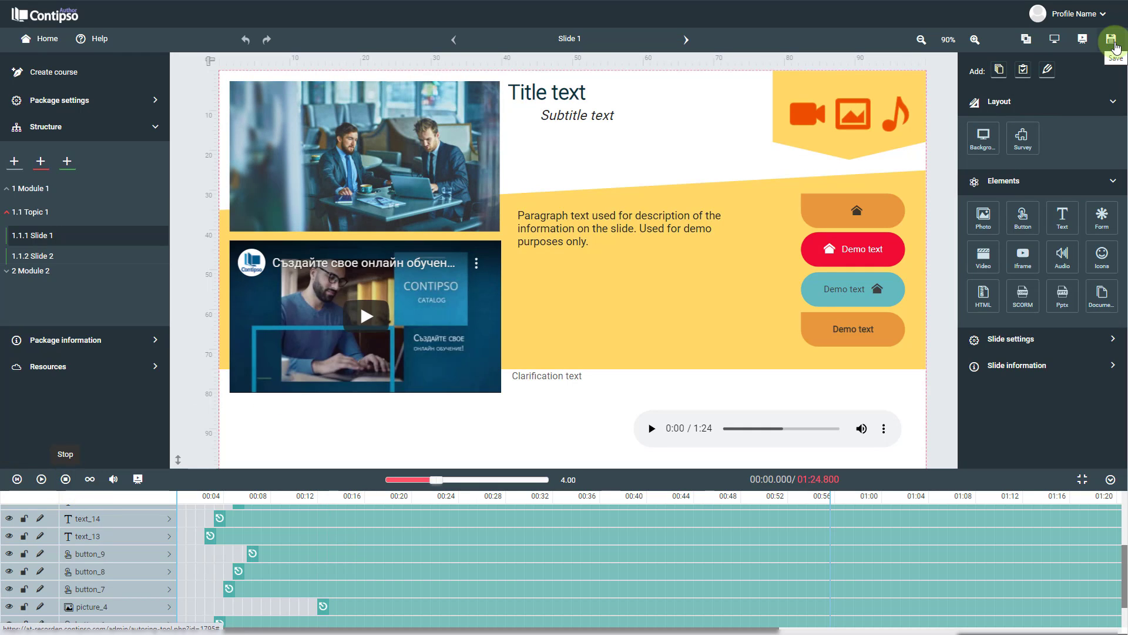
pyautogui.click(1112, 42)
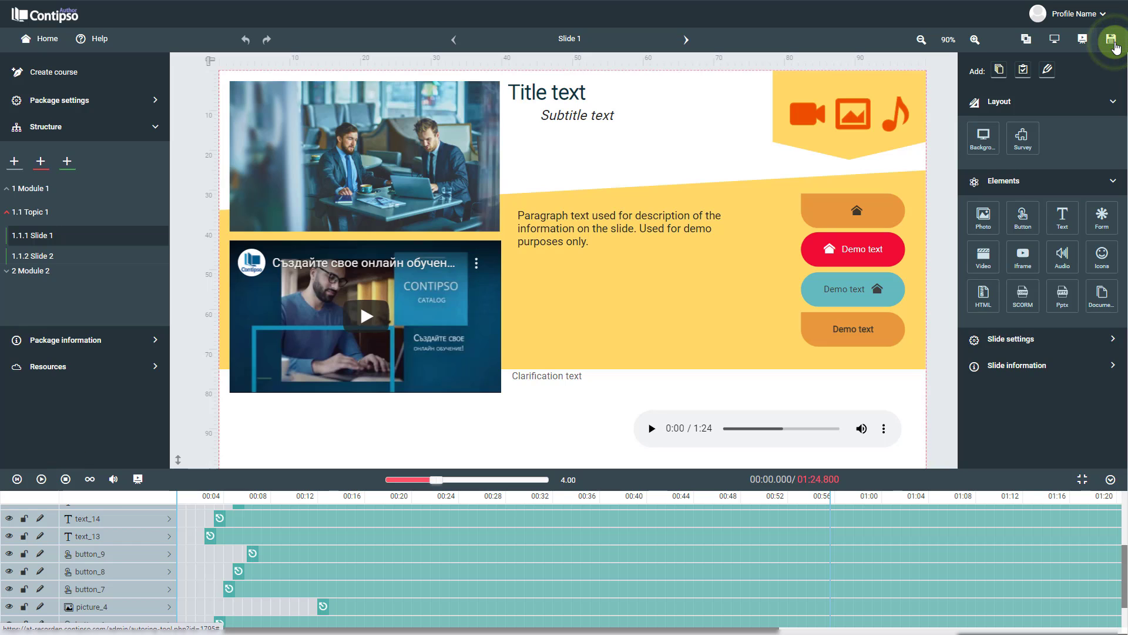